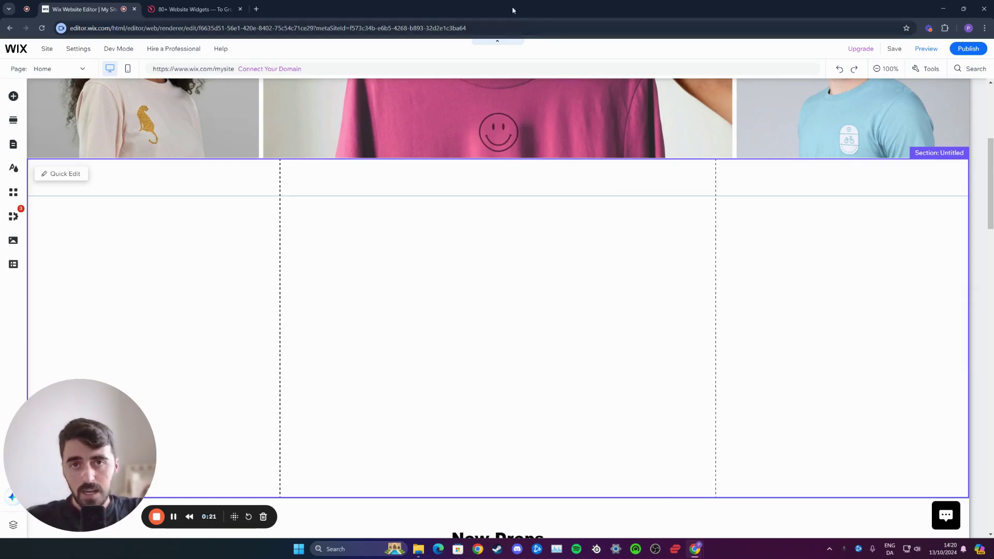
Switch from the Wix editor to the Elfsight '80+ Website Widgets' browser tab
{"action": "left_click", "coordinate": [192, 10]}
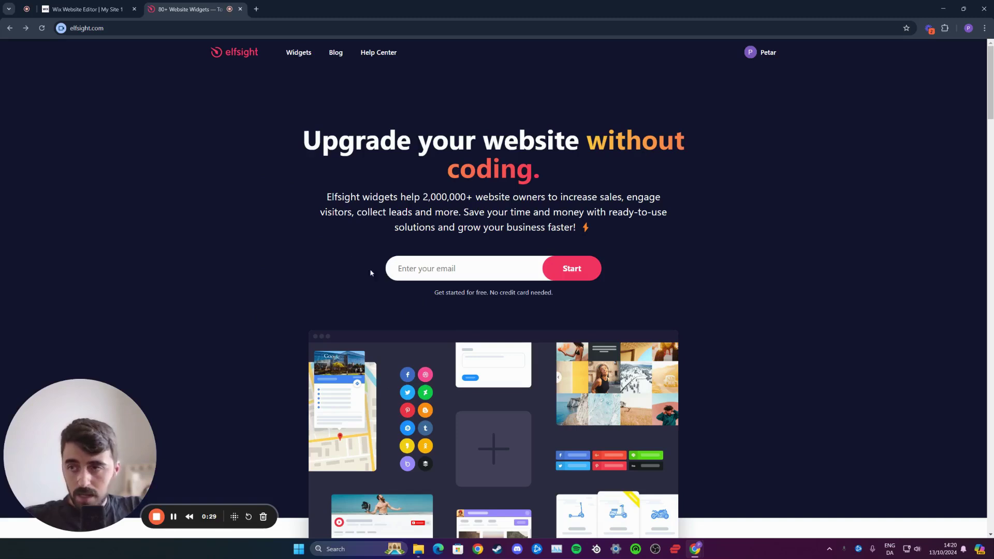
Go to the LinkedIn Feed widget page under Social in Elfsight's Widgets menu
{"action": "mouse_move", "coordinate": [303, 54]}
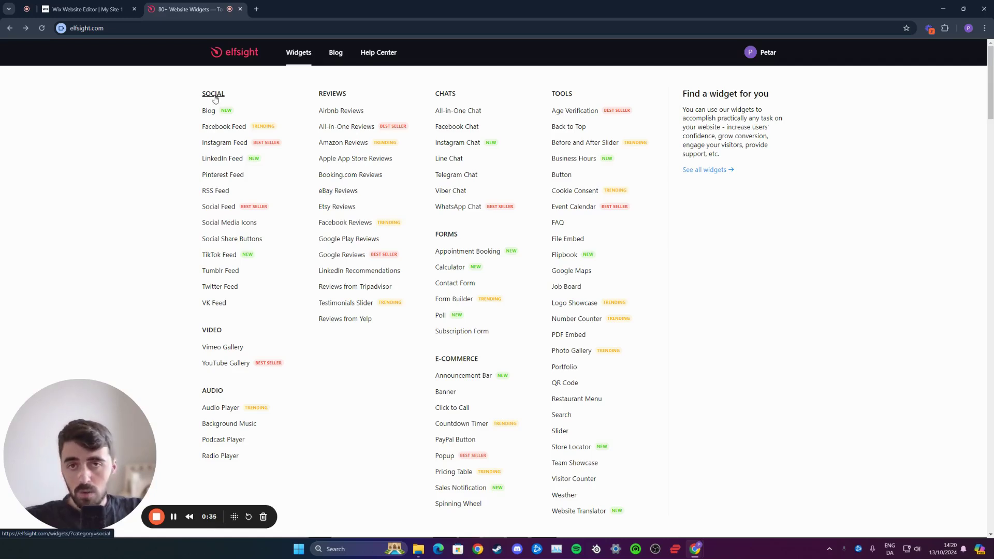
{"action": "left_click", "coordinate": [226, 159]}
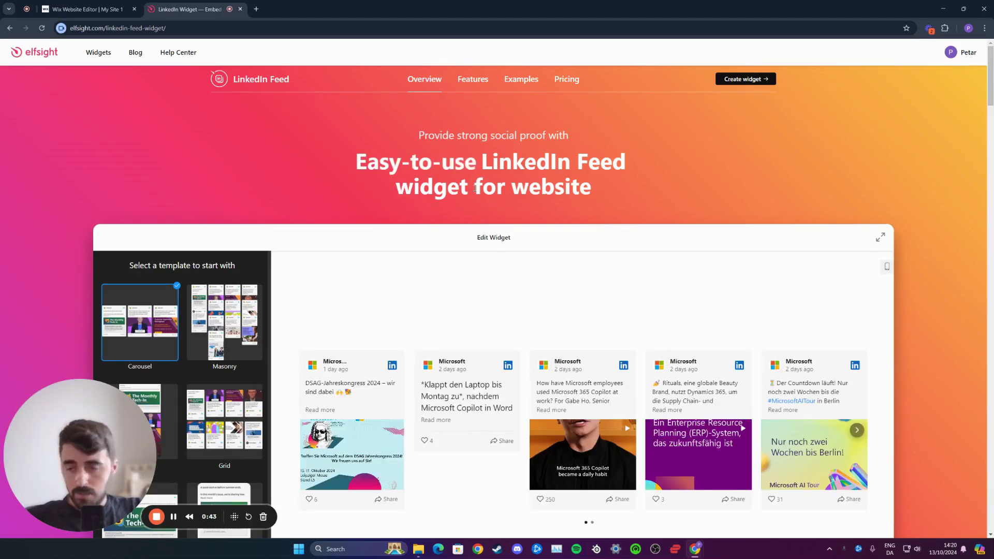
{"action": "scroll", "coordinate": [475, 188], "scroll_direction": "down", "scroll_amount": 3}
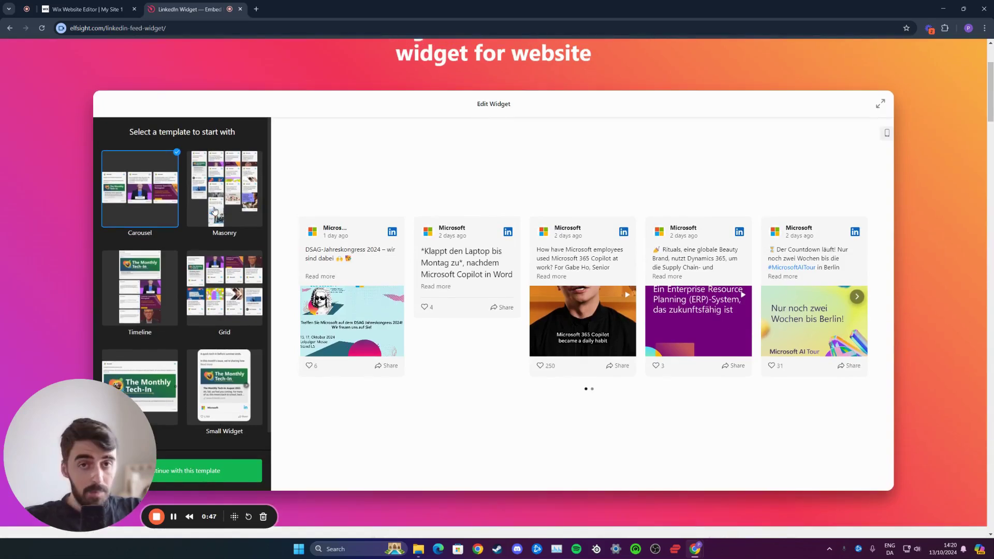
{"action": "left_click", "coordinate": [214, 210]}
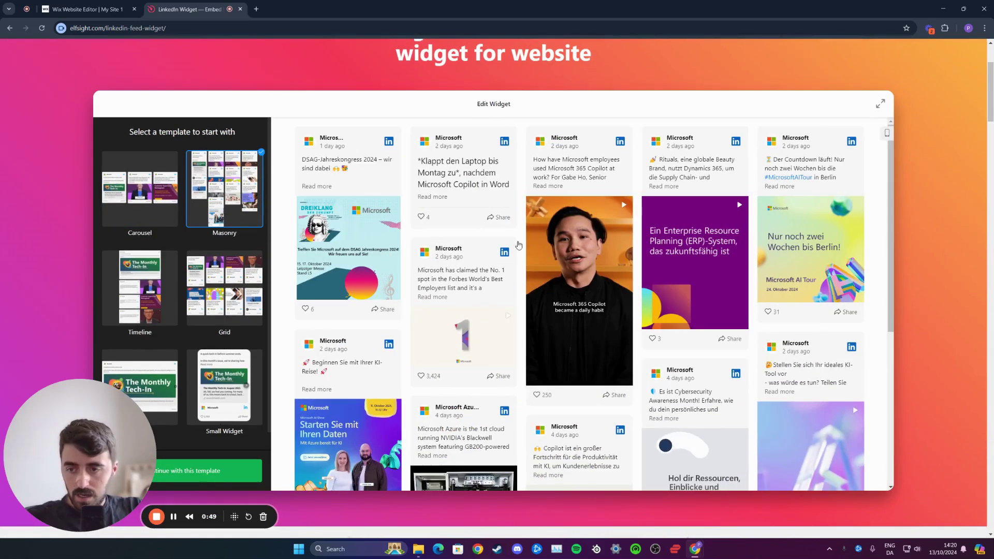
{"action": "left_click", "coordinate": [166, 293]}
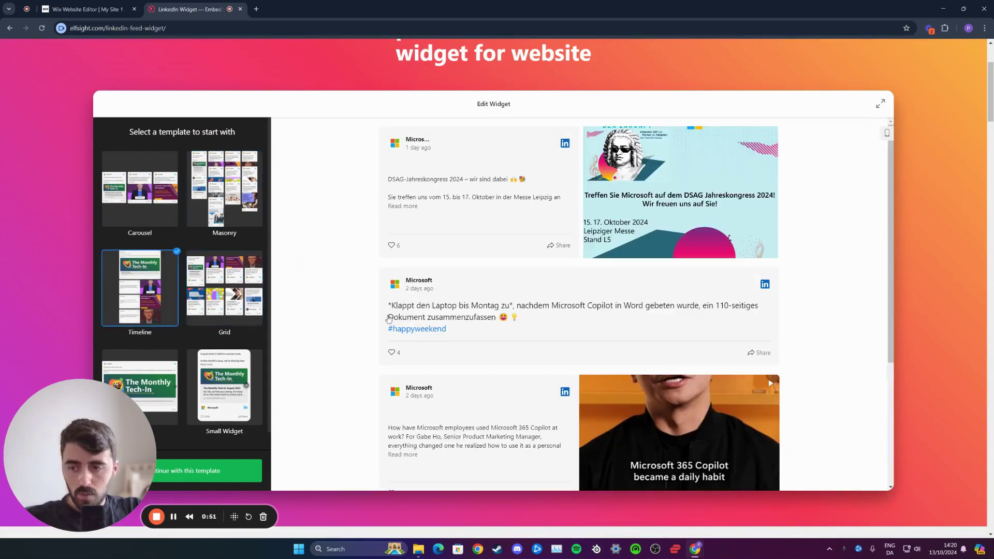
{"action": "left_click", "coordinate": [243, 373]}
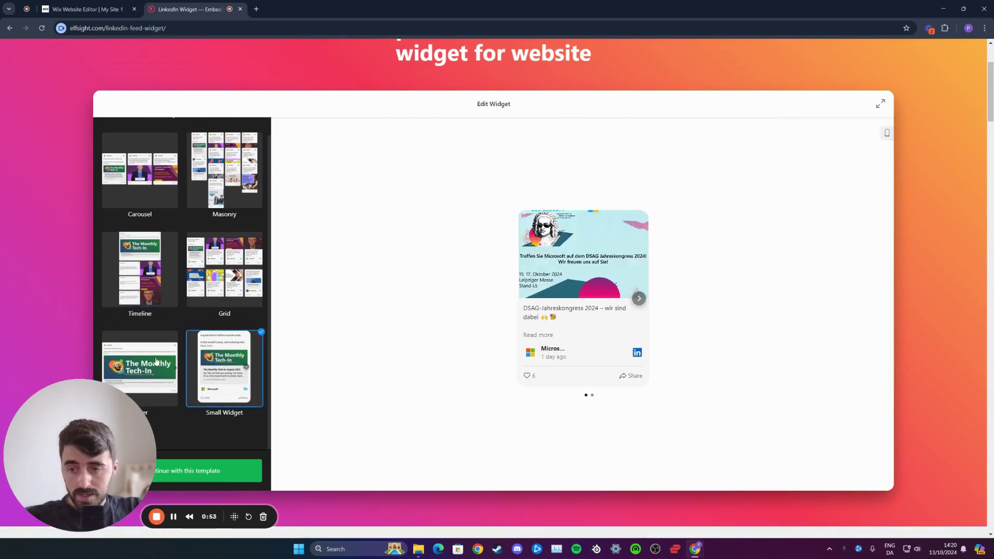
{"action": "left_click", "coordinate": [157, 360]}
{"action": "left_click", "coordinate": [158, 185]}
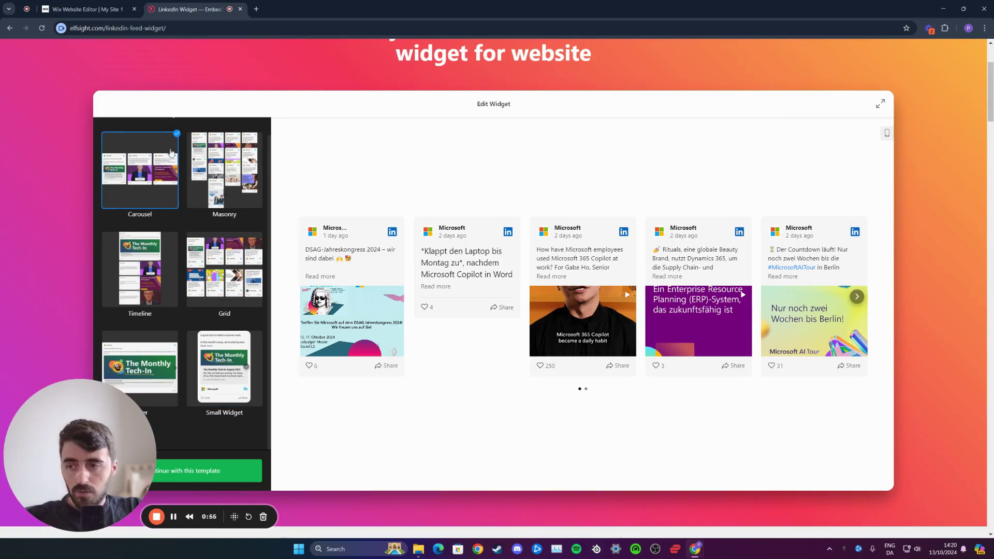
{"action": "left_click_drag", "start_coordinate": [88, 444], "coordinate": [89, 340]}
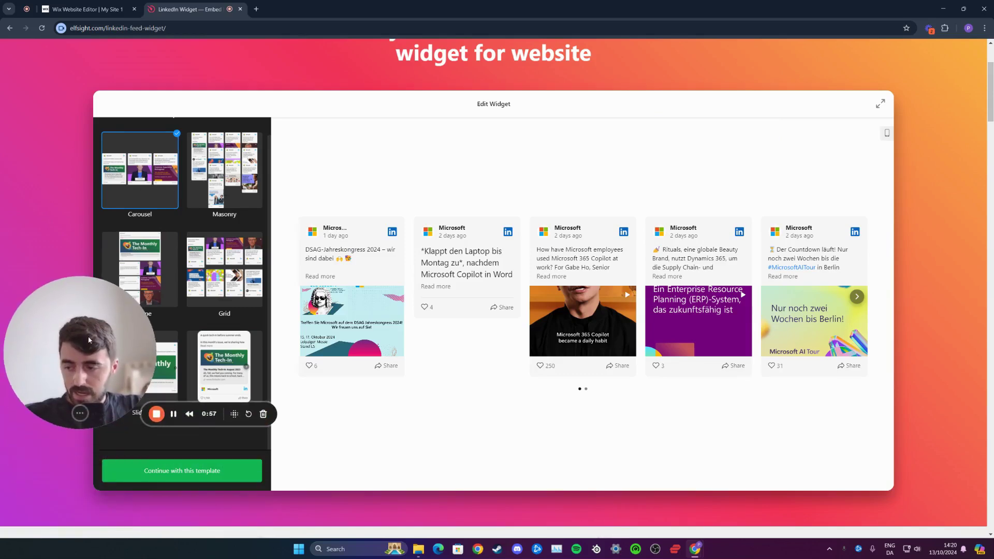
Continue with the Carousel template and apply the linkedin.com/company/microsoft URL as the feed source
{"action": "left_click", "coordinate": [196, 479]}
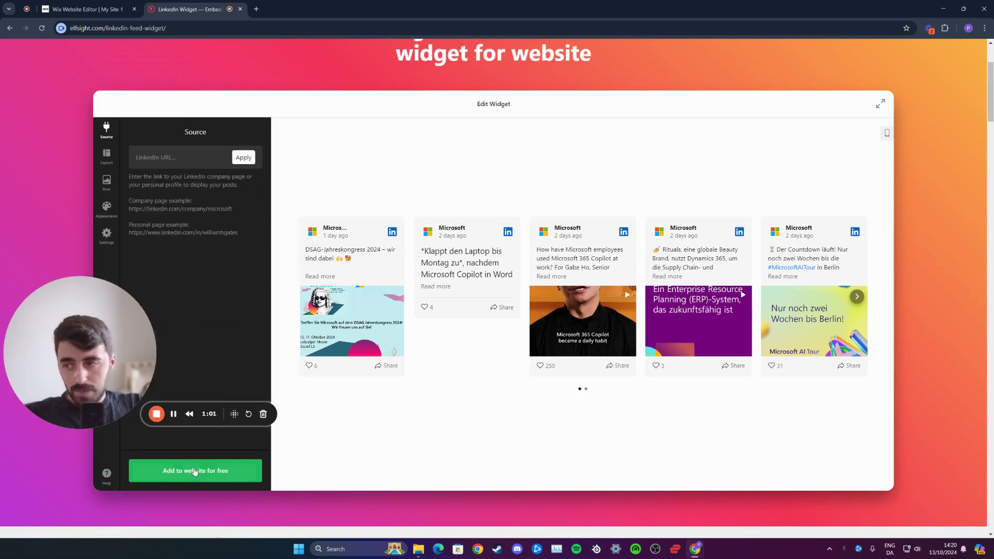
{"action": "left_click_drag", "start_coordinate": [83, 357], "coordinate": [83, 463]}
{"action": "left_click", "coordinate": [175, 156]}
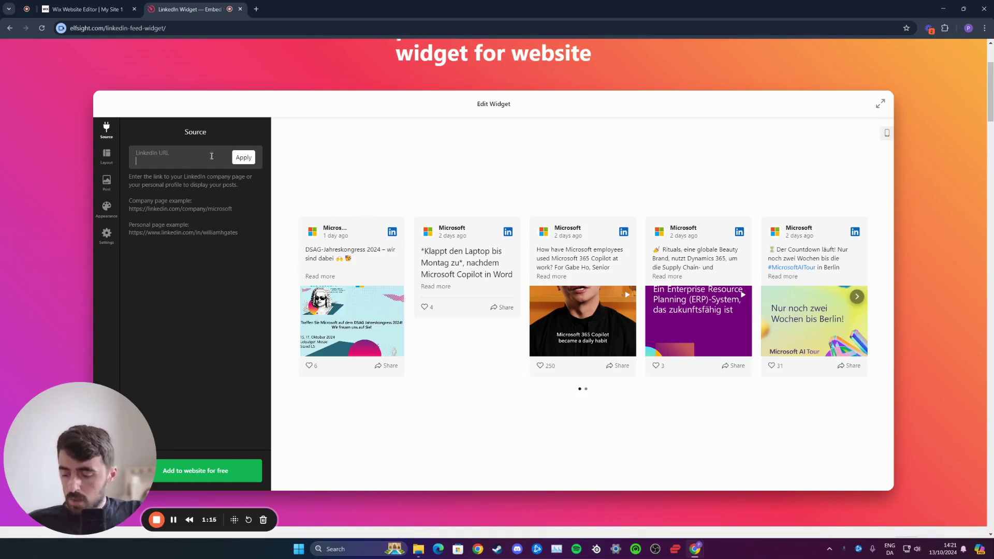
{"action": "left_click", "coordinate": [168, 162]}
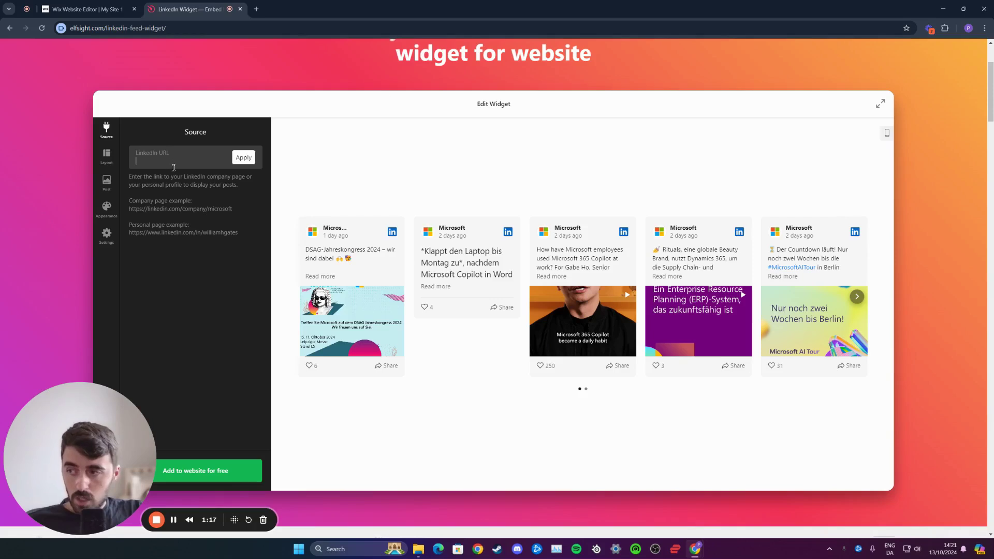
{"action": "type", "text": "https://www.linkedin.com/company/microsoft"}
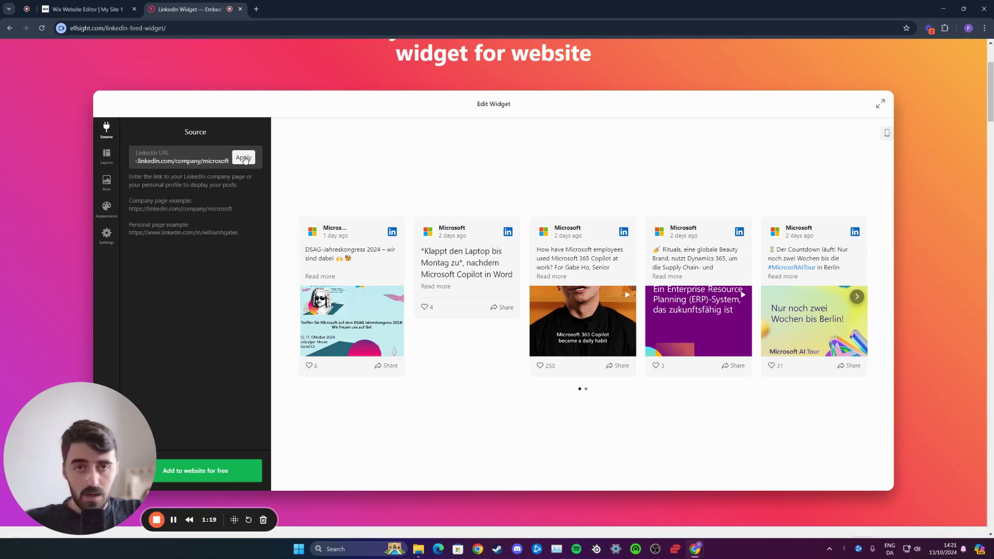
{"action": "left_click", "coordinate": [244, 158]}
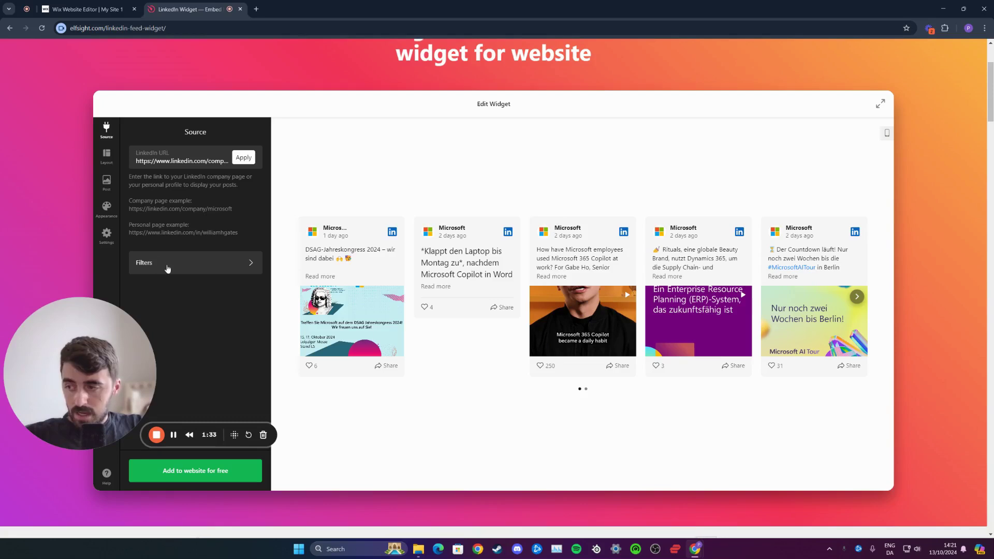
Check the feed's Filters, return to the source settings, and save the widget with 'Add to website for free'
{"action": "left_click", "coordinate": [208, 264]}
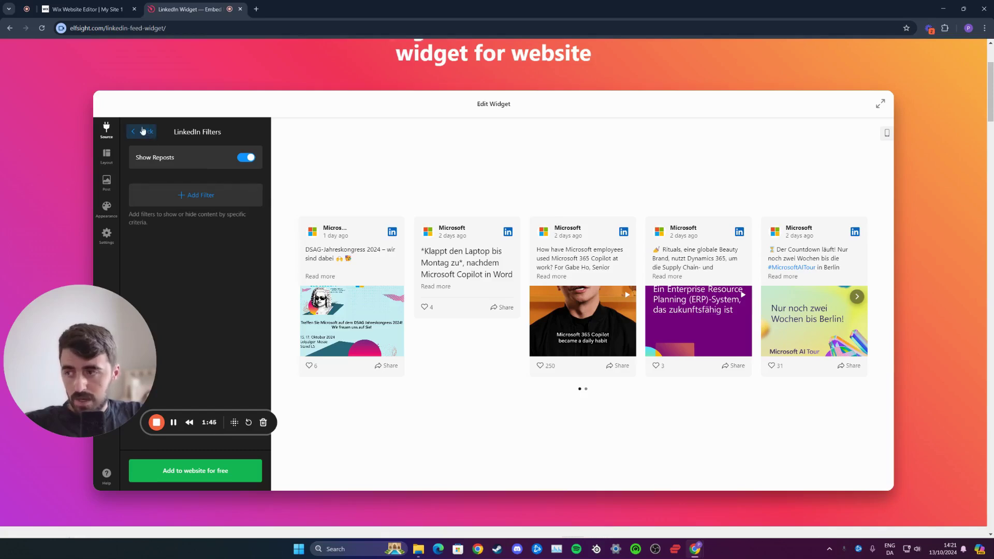
{"action": "left_click", "coordinate": [141, 131]}
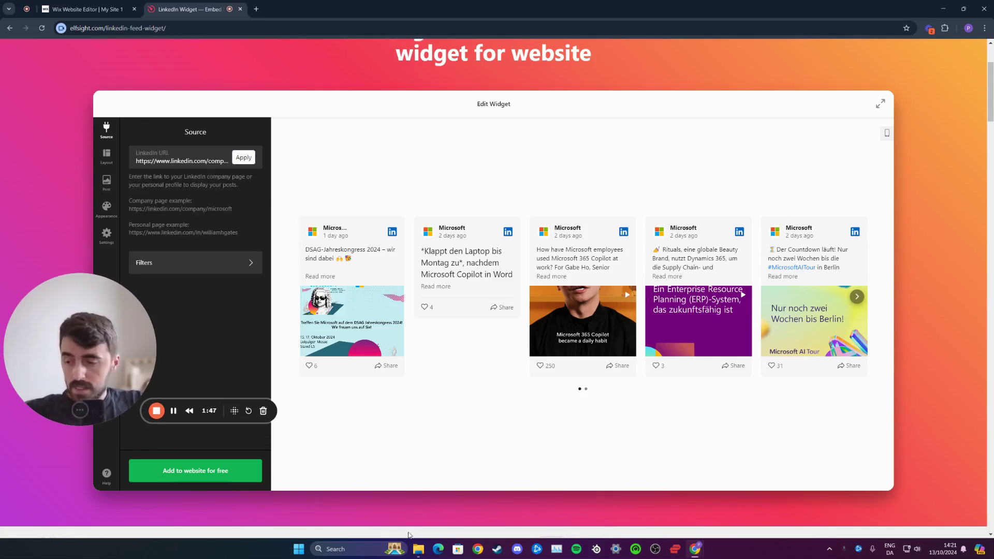
{"action": "left_click", "coordinate": [192, 475]}
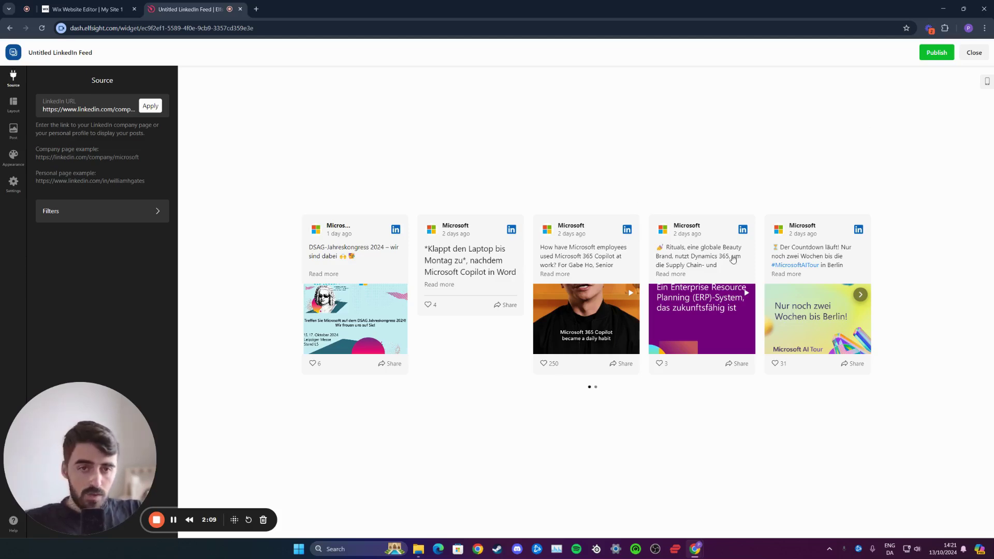
Publish the LinkedIn Feed widget's changes so the Free, Basic, Pro and Premium plans appear
{"action": "left_click", "coordinate": [933, 54]}
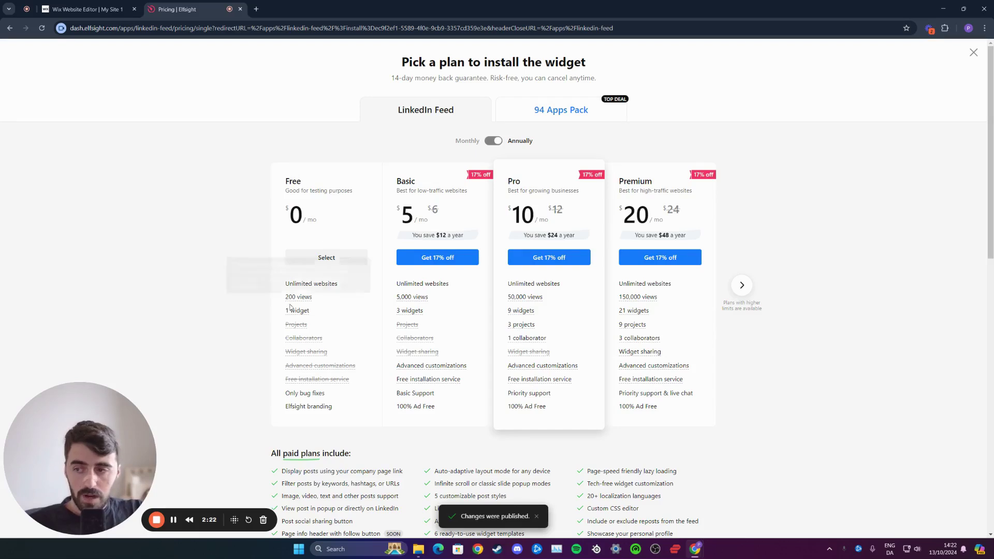
{"action": "mouse_move", "coordinate": [301, 315]}
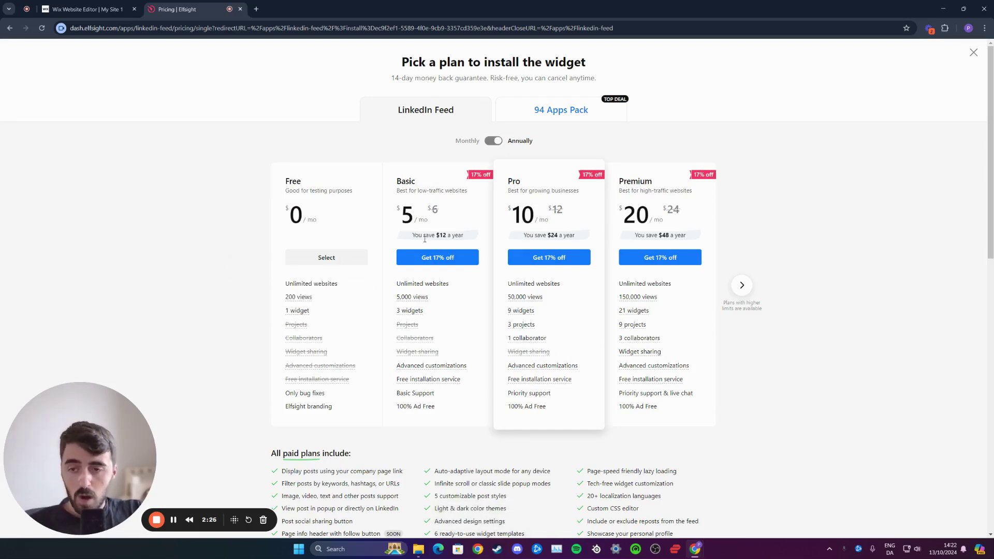
Pick the Free plan, copy the LinkedIn Feed embed code, and return to the Wix editor
{"action": "left_click", "coordinate": [318, 255]}
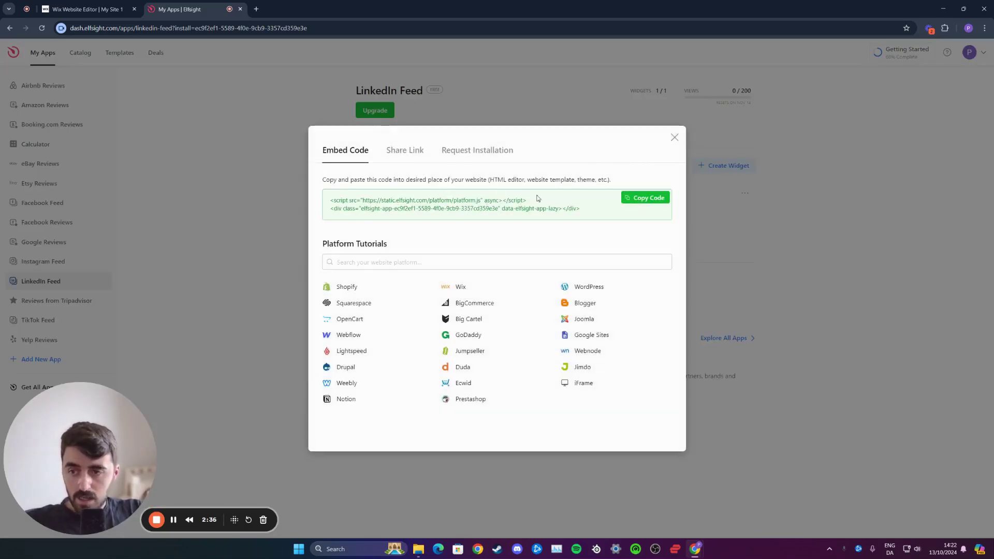
{"action": "left_click", "coordinate": [647, 201]}
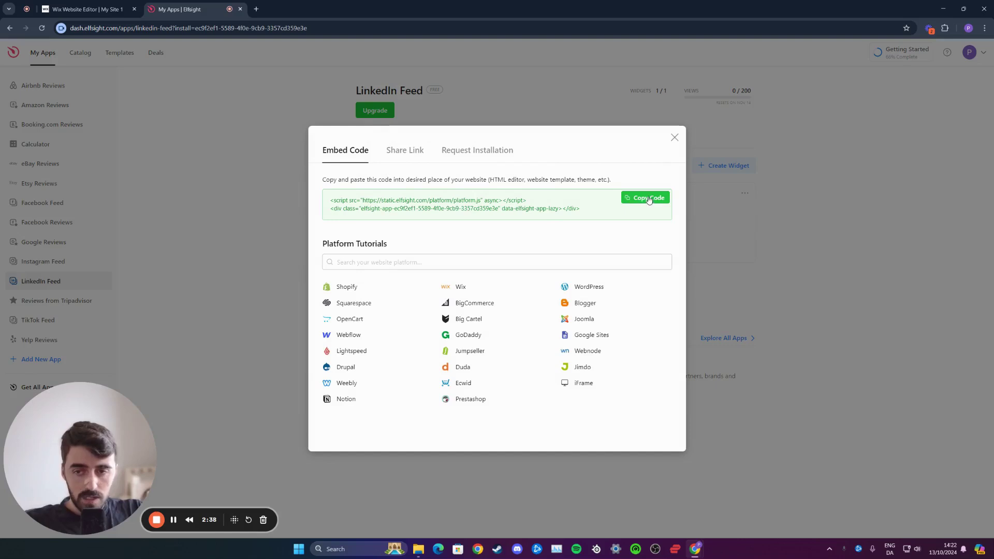
{"action": "left_click", "coordinate": [650, 200]}
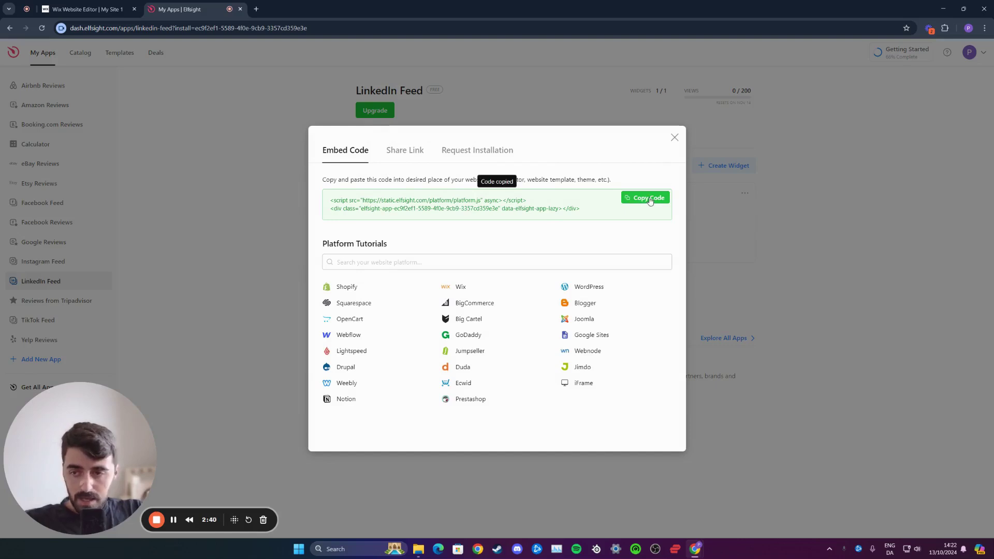
{"action": "key", "text": "ctrl+shift+Tab"}
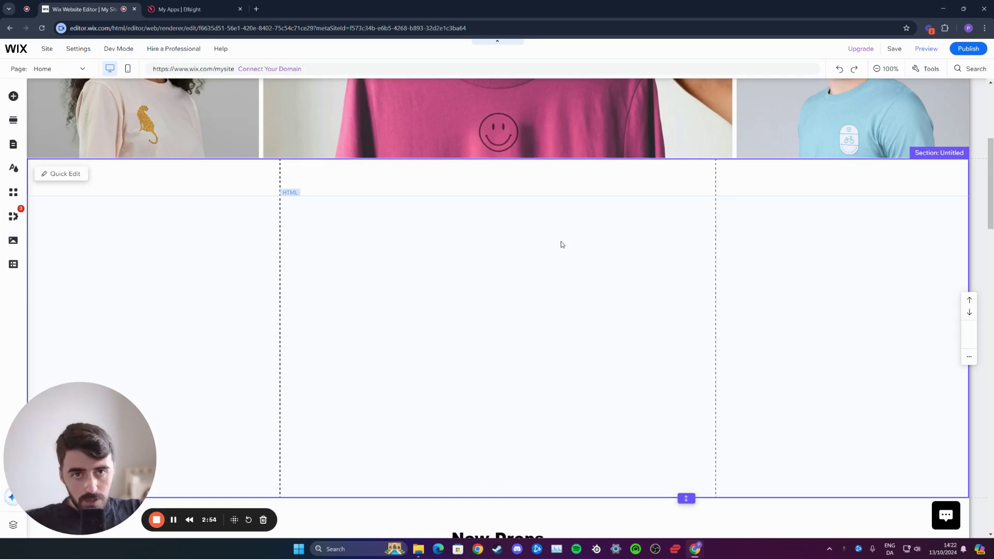
Search the editor for 'html' and add an Embed HTML element from Popular Embeds
{"action": "left_click", "coordinate": [970, 73]}
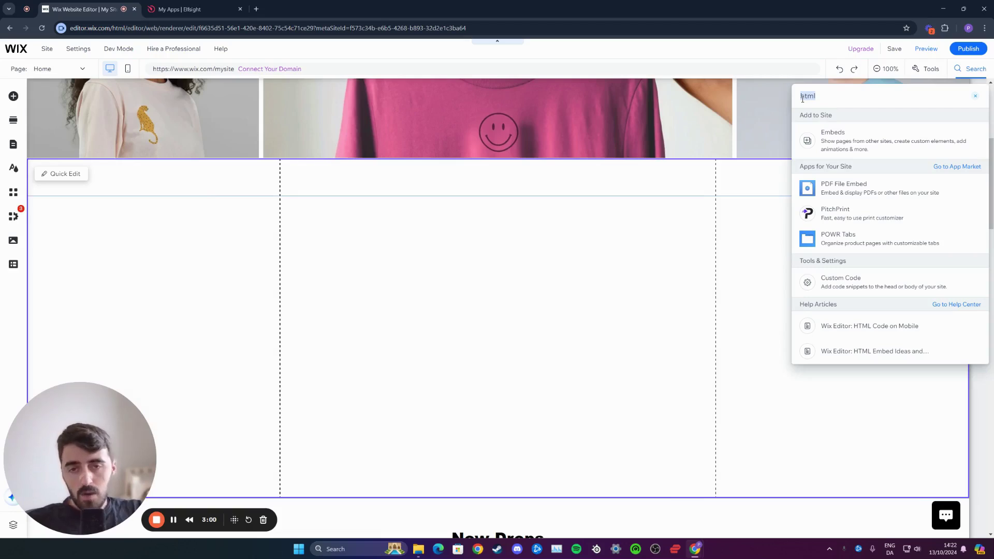
{"action": "left_click", "coordinate": [842, 145]}
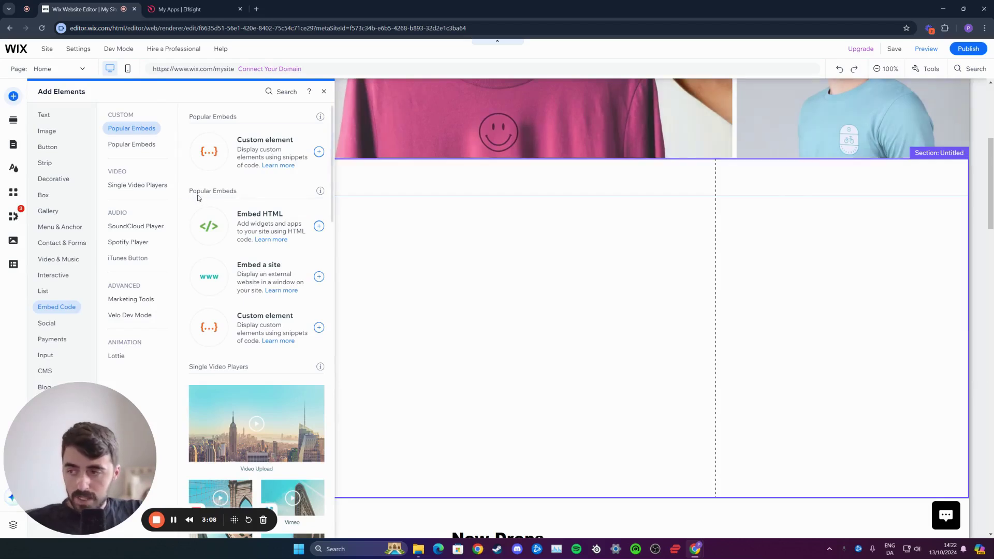
{"action": "left_click", "coordinate": [228, 223]}
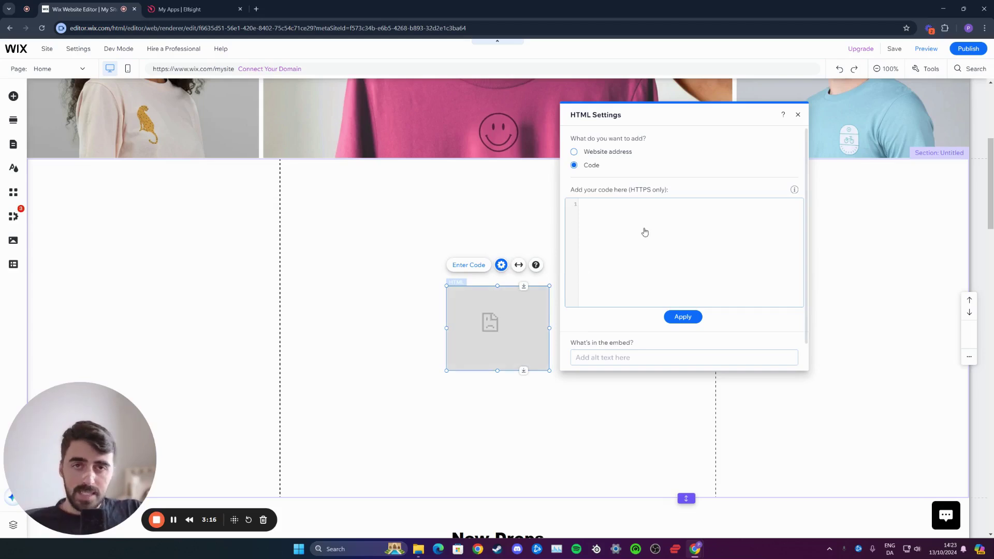
Paste the Elfsight embed code into the HTML element and apply it
{"action": "left_click", "coordinate": [622, 224]}
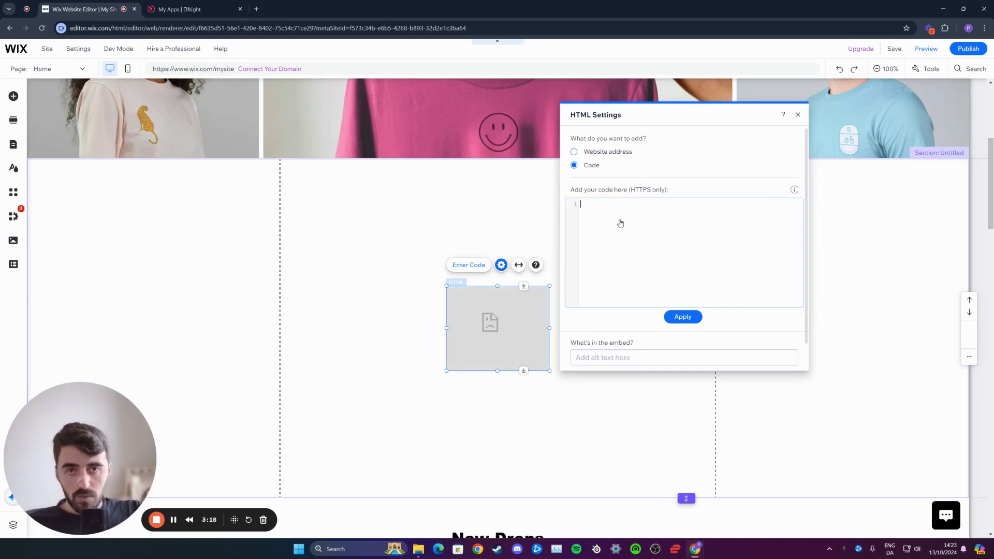
{"action": "key", "text": "ctrl+v"}
{"action": "left_click", "coordinate": [684, 317]}
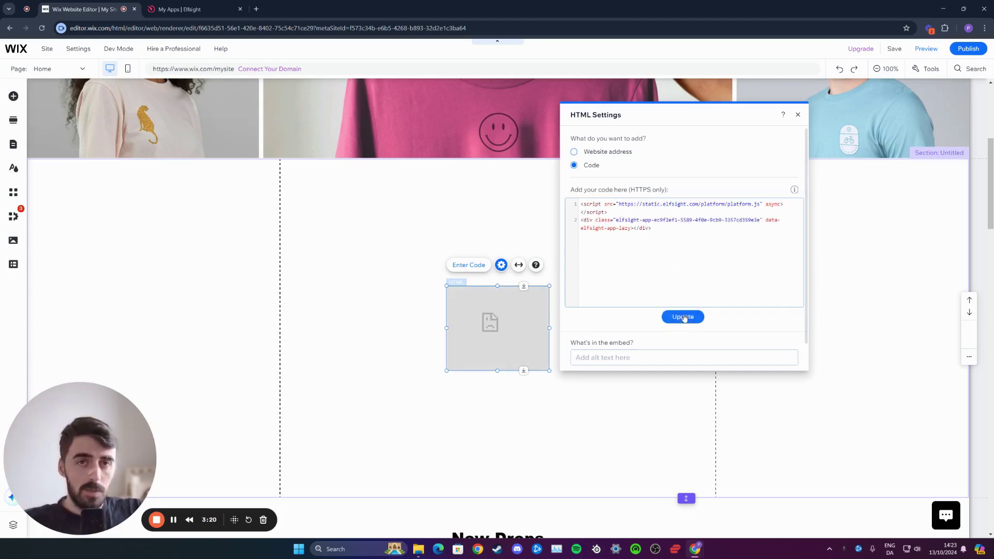
{"action": "left_click", "coordinate": [797, 115]}
Move and enlarge the feed in the section, then stretch it to full page width
{"action": "left_click_drag", "start_coordinate": [517, 325], "coordinate": [343, 200]}
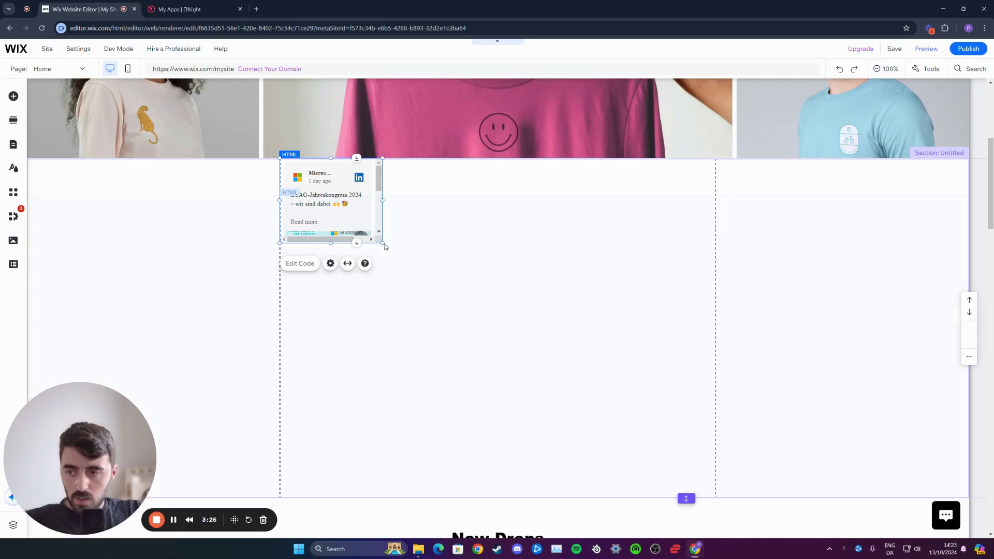
{"action": "left_click_drag", "start_coordinate": [381, 242], "coordinate": [716, 440]}
{"action": "left_click_drag", "start_coordinate": [633, 355], "coordinate": [633, 395]}
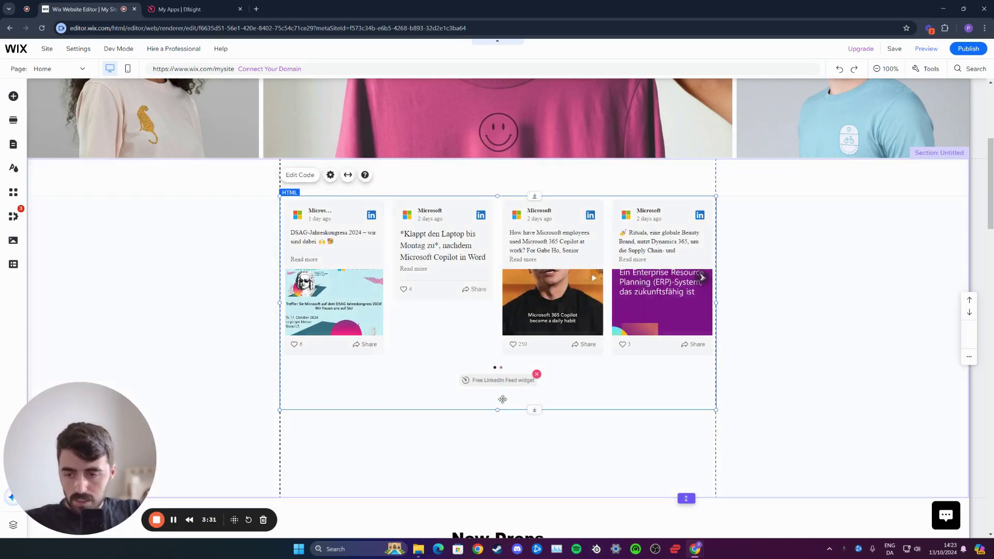
{"action": "left_click", "coordinate": [347, 175]}
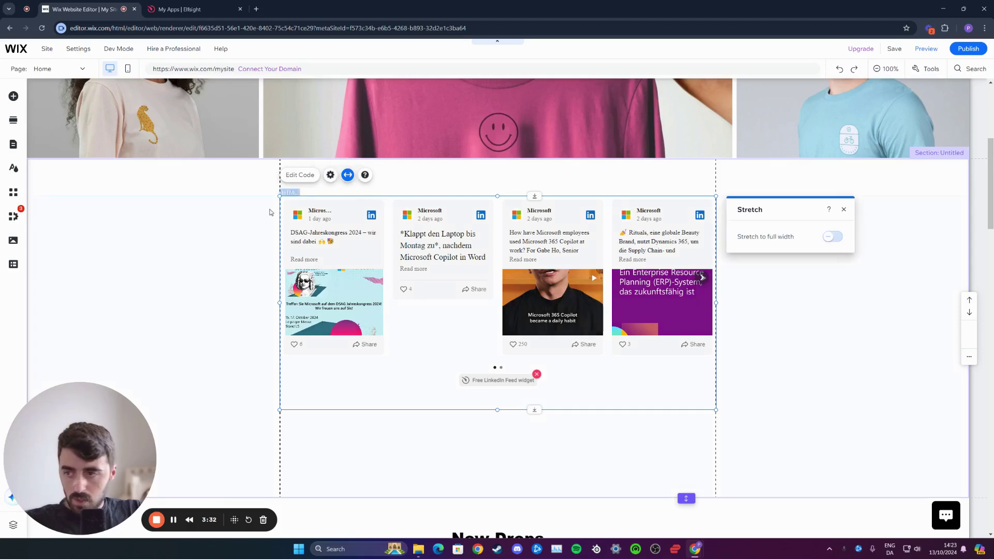
{"action": "left_click", "coordinate": [832, 237]}
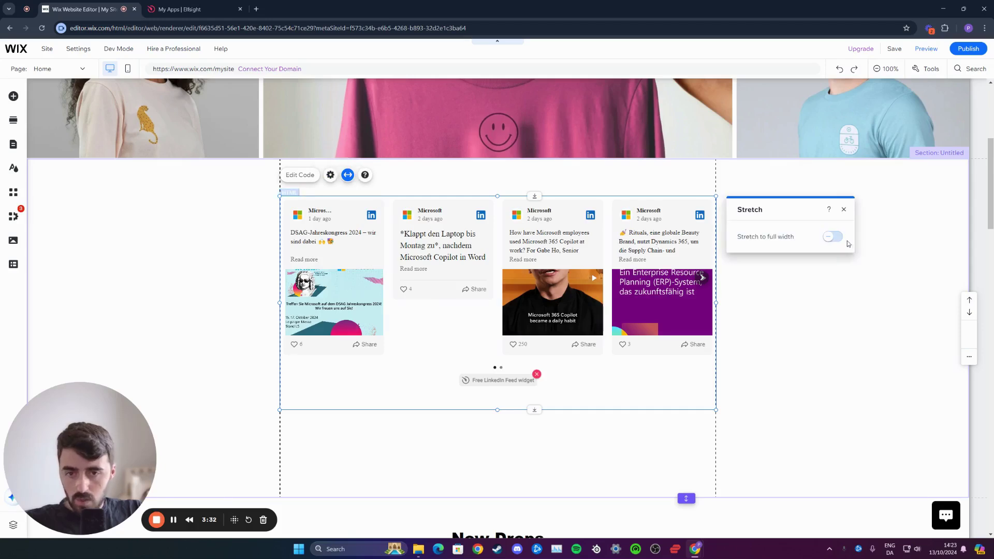
{"action": "left_click", "coordinate": [612, 189]}
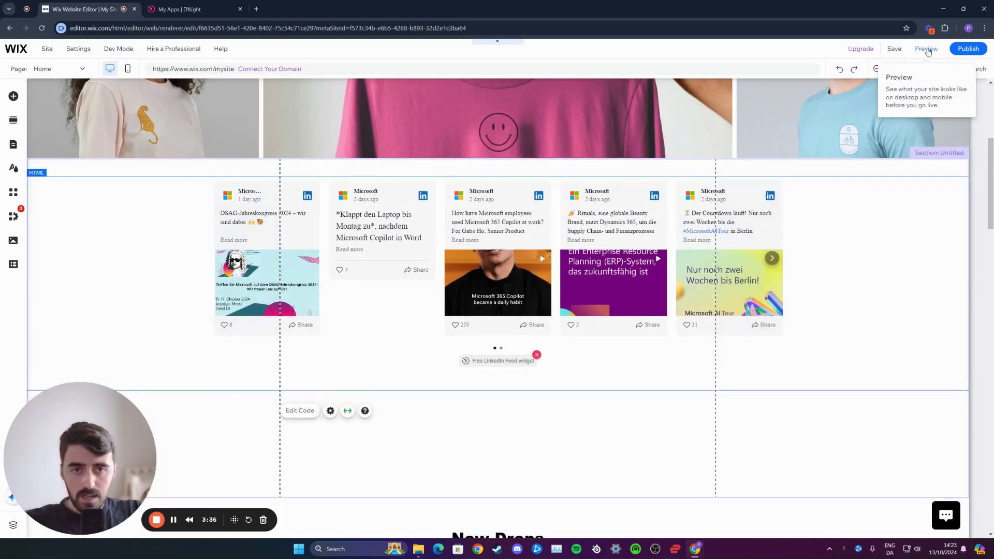
Preview the site and advance the LinkedIn feed carousel five times to later October posts
{"action": "left_click", "coordinate": [926, 49]}
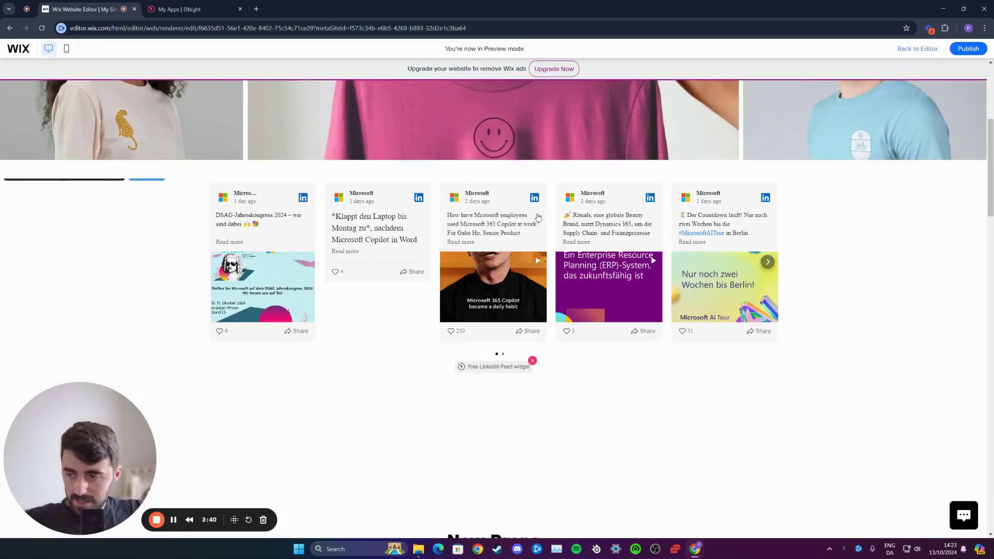
{"action": "scroll", "coordinate": [426, 254], "scroll_direction": "up", "scroll_amount": 2}
{"action": "scroll", "coordinate": [426, 255], "scroll_direction": "down", "scroll_amount": 2}
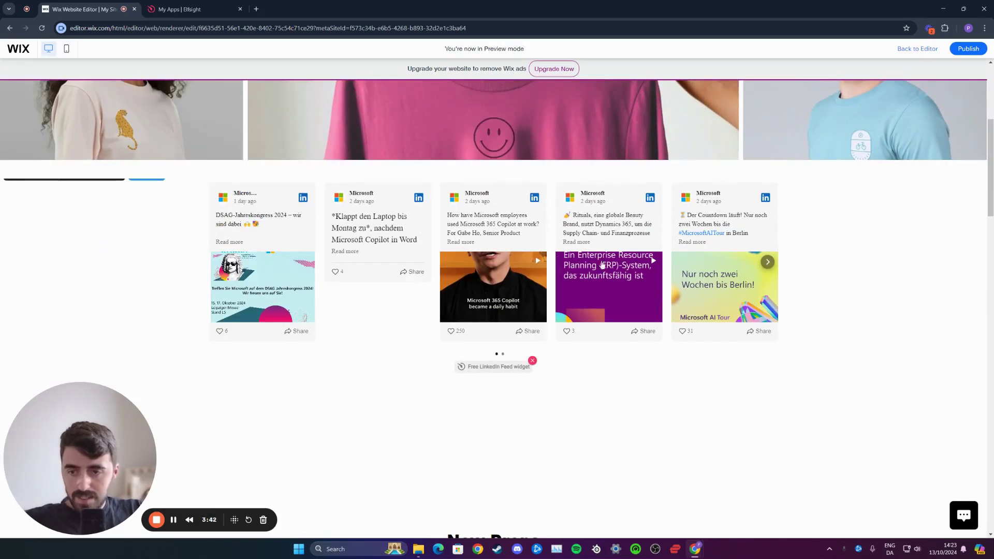
{"action": "left_click", "coordinate": [768, 262]}
{"action": "left_click", "coordinate": [768, 262]}
{"action": "left_click", "coordinate": [767, 262]}
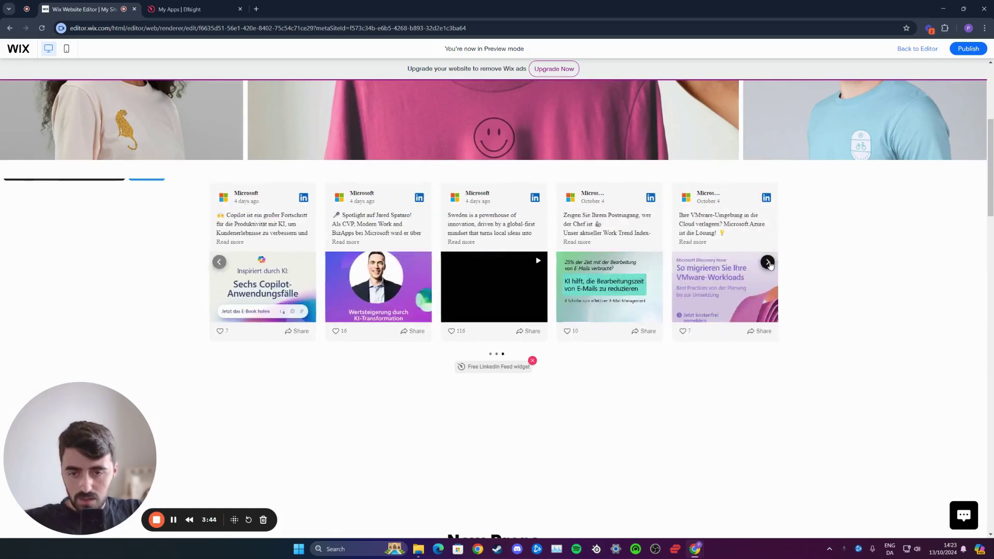
{"action": "left_click", "coordinate": [768, 263]}
{"action": "left_click", "coordinate": [768, 265]}
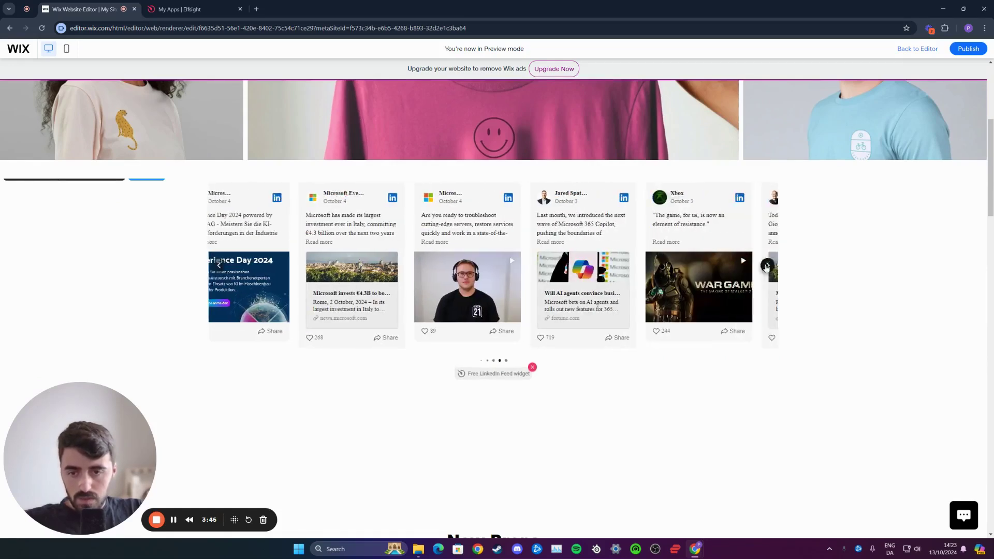